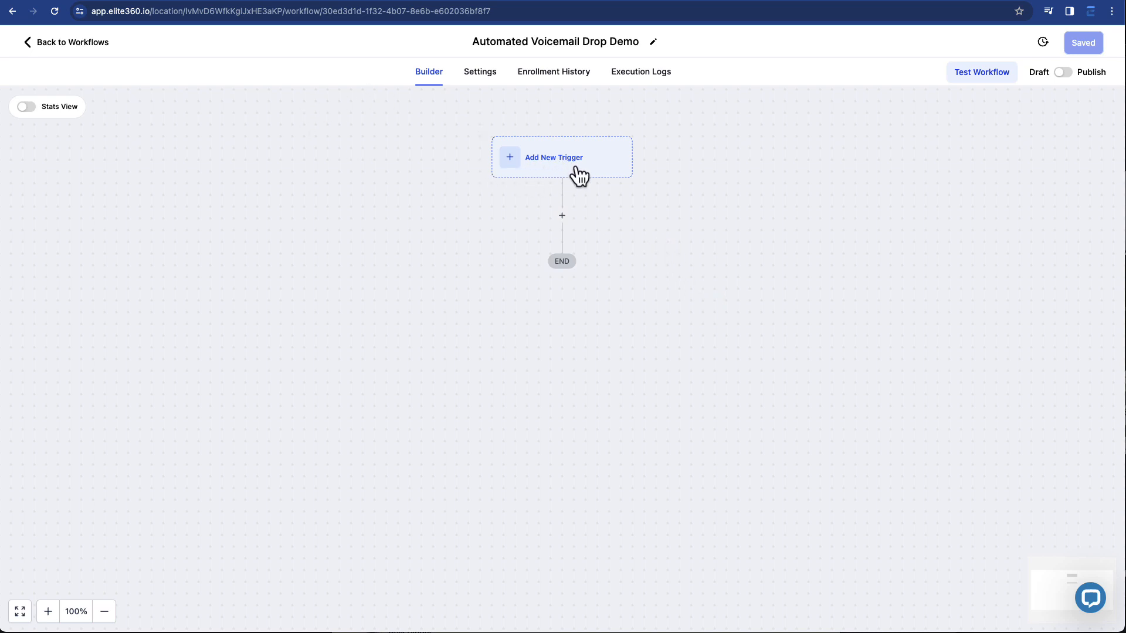
Step: Add a Voicemail action to the workflow between the trigger and the end
{"action": "left_click", "coordinate": [563, 216]}
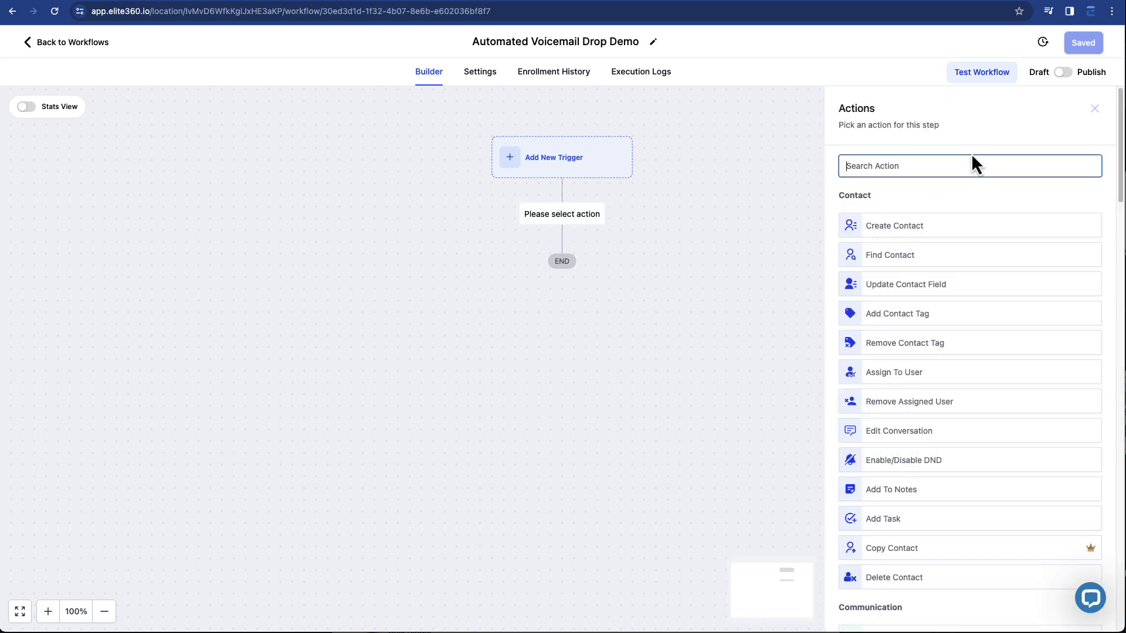
{"action": "type", "text": "voi"}
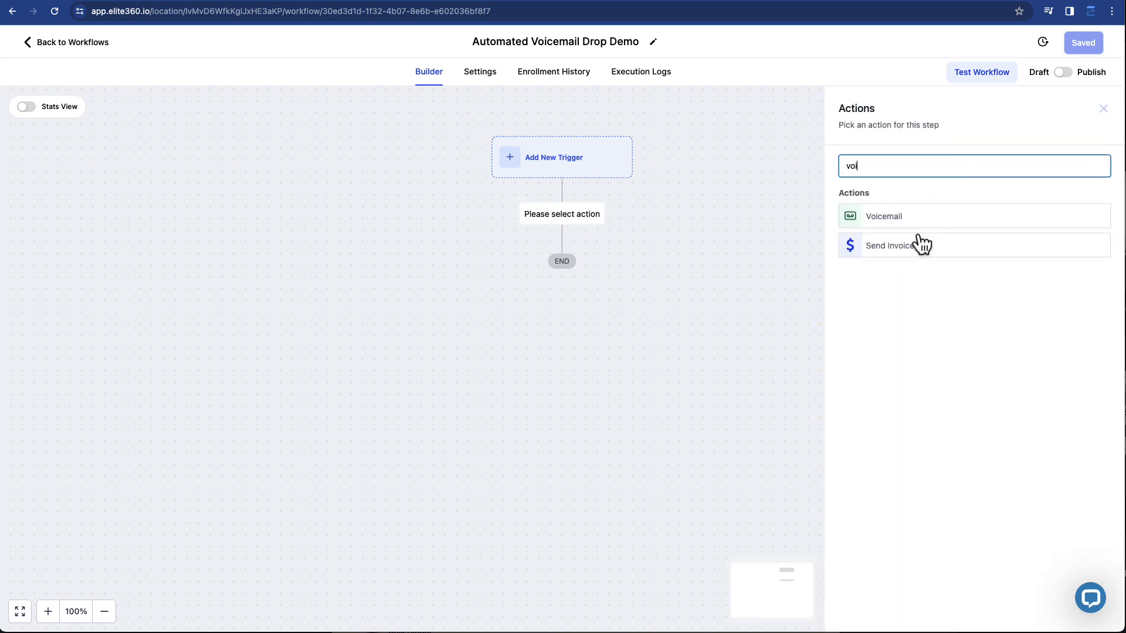
{"action": "left_click", "coordinate": [925, 216]}
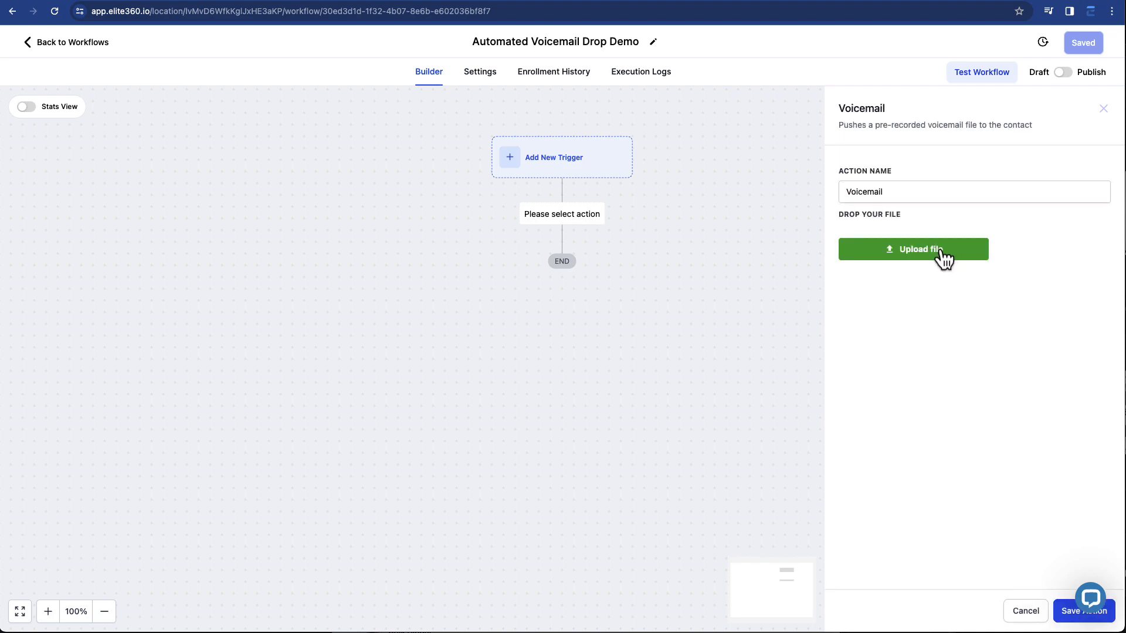
Step: Upload Failed Billing Voicemail Drop.mp3 as the voicemail recording, preview its playback and save the action
{"action": "left_click", "coordinate": [943, 256]}
{"action": "left_click", "coordinate": [870, 41]}
{"action": "type", "text": "Failed Billing Voicemail Drop.mp3"}
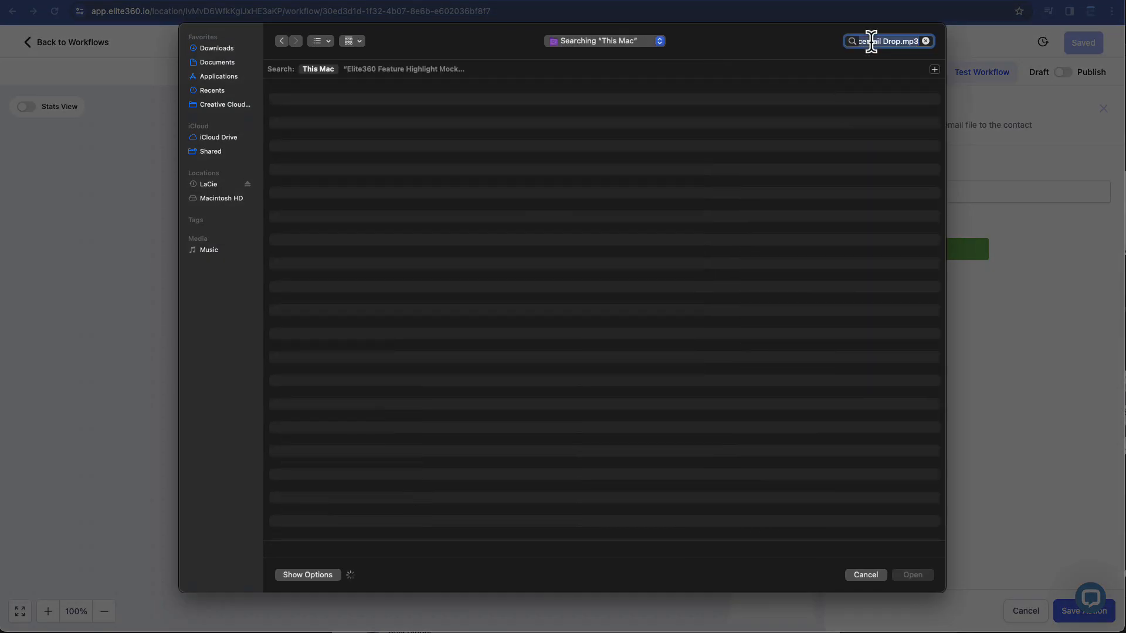
{"action": "double_click", "coordinate": [320, 104]}
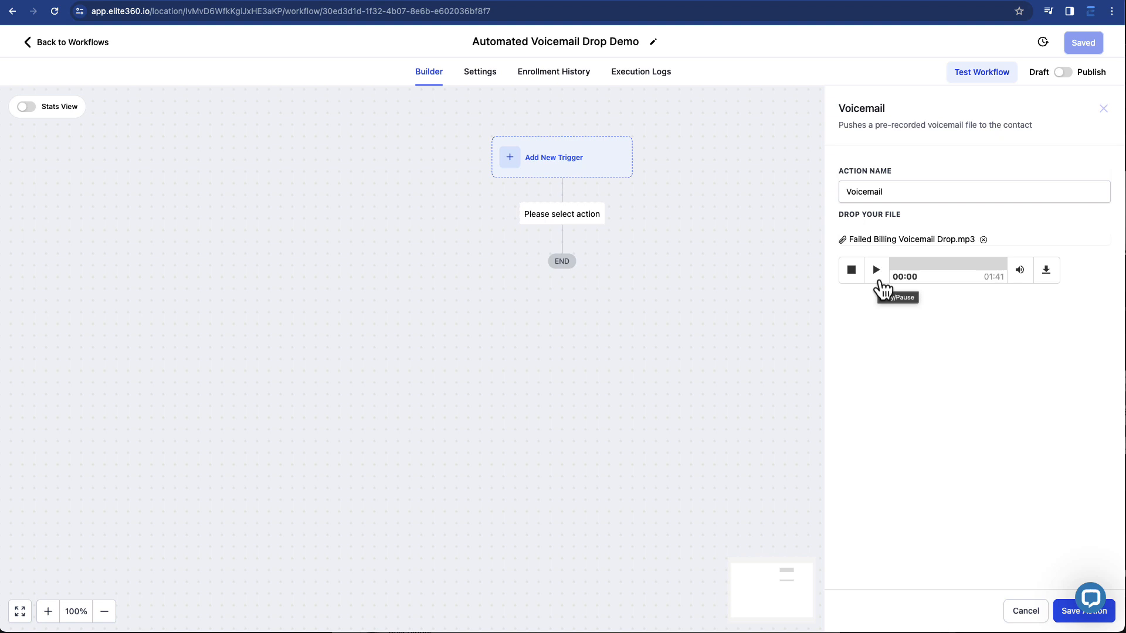
{"action": "left_click", "coordinate": [879, 280]}
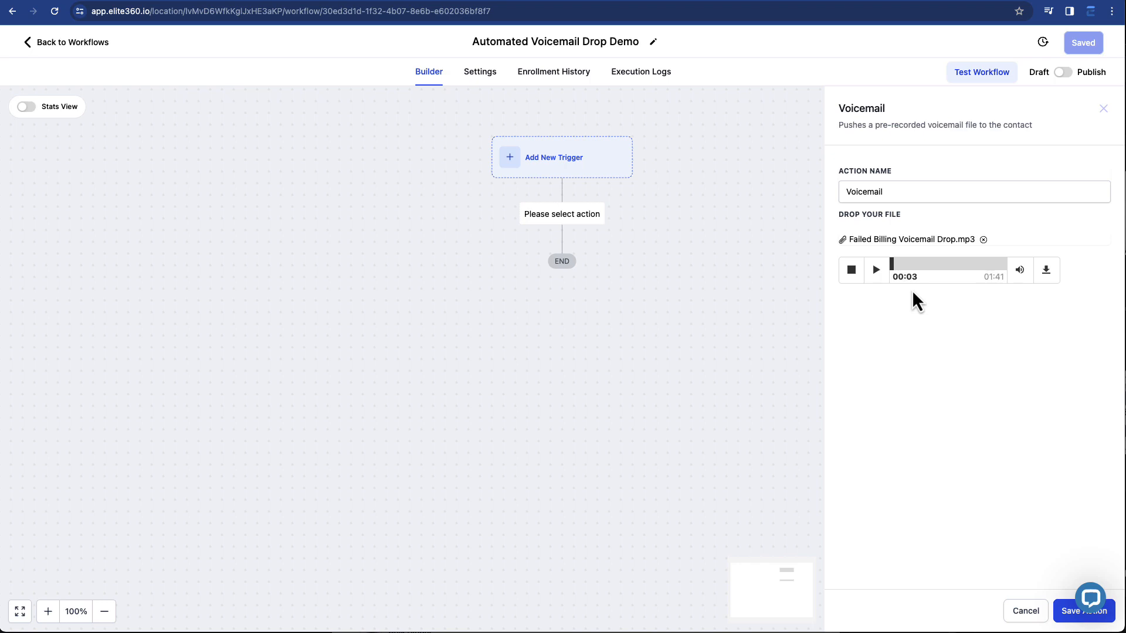
{"action": "left_click", "coordinate": [1061, 617]}
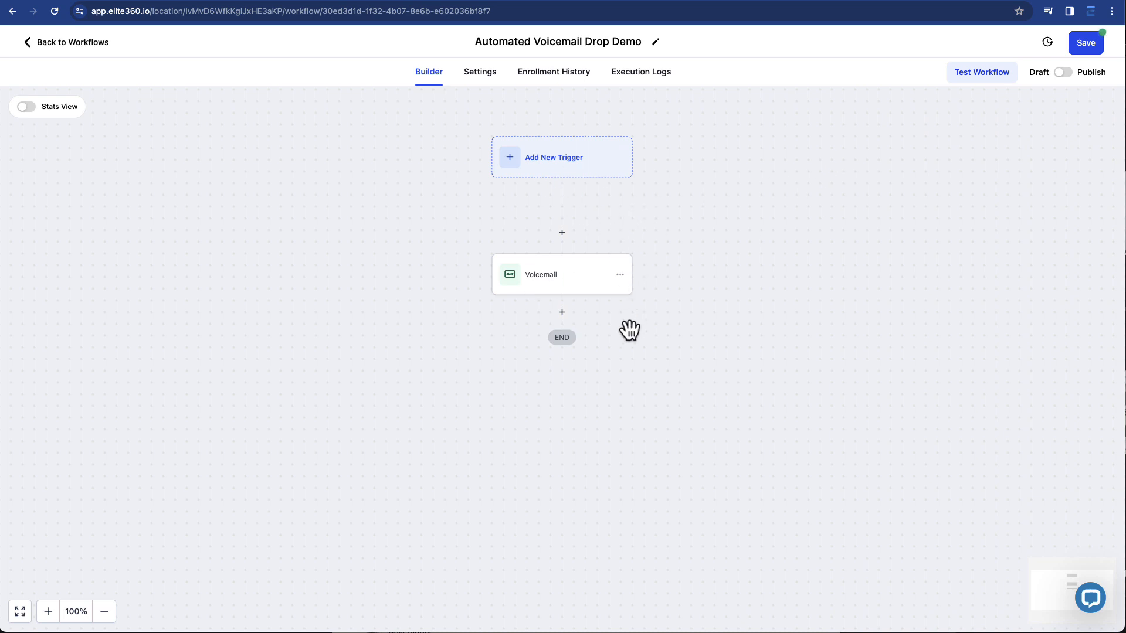
Step: Save and publish the Automated Voicemail Drop Demo workflow, and return to the workflow list
{"action": "left_click", "coordinate": [1085, 47]}
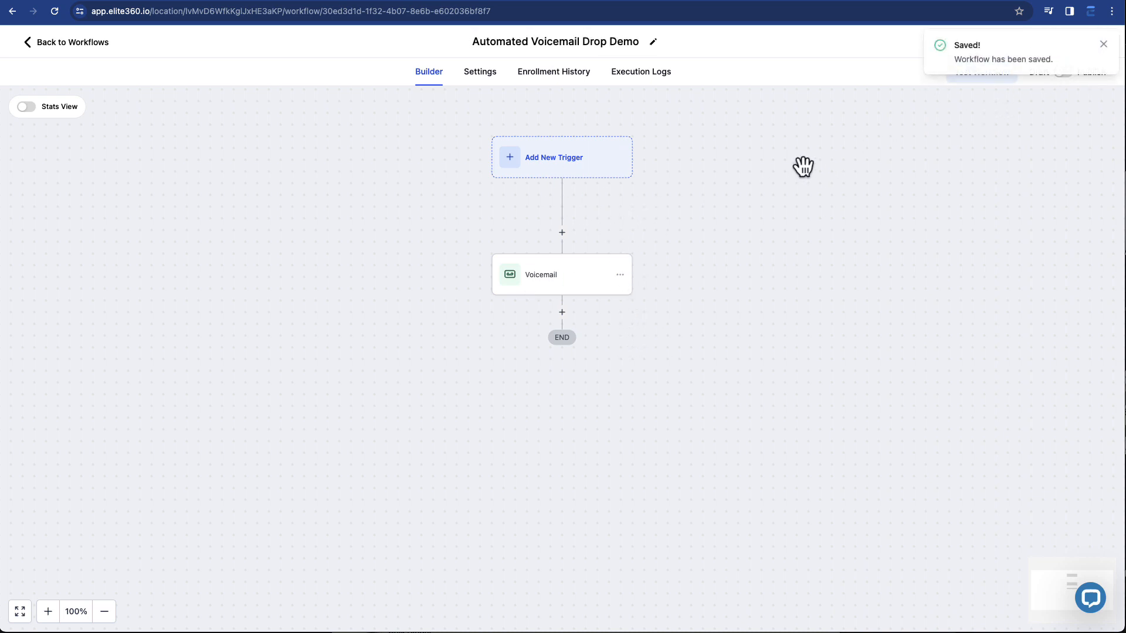
{"action": "left_click", "coordinate": [1103, 44]}
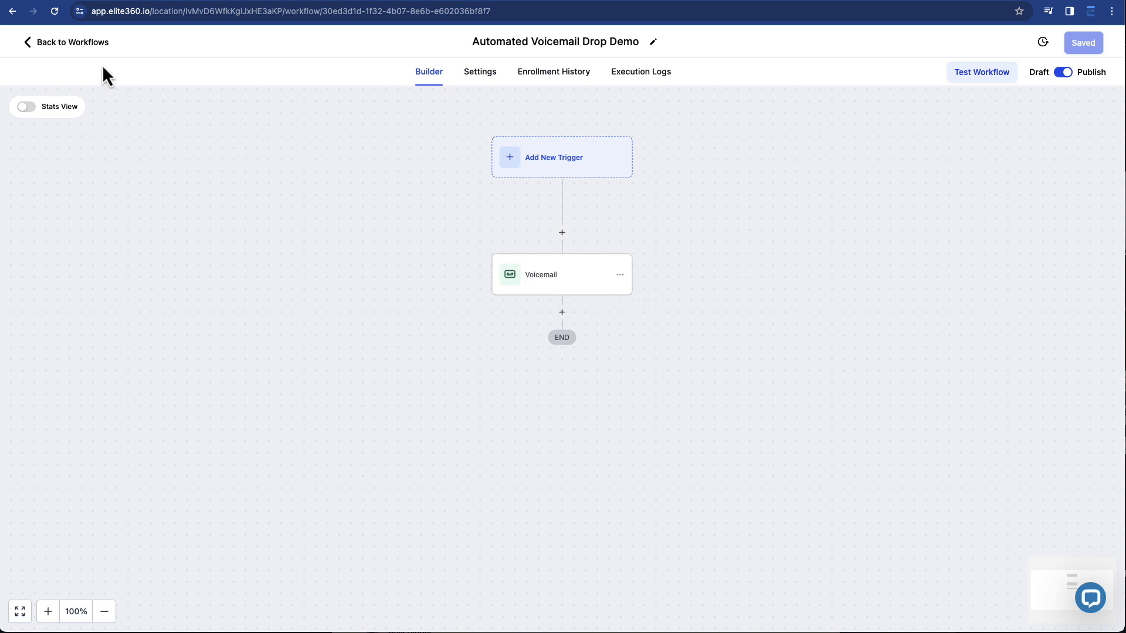
{"action": "left_click", "coordinate": [96, 45]}
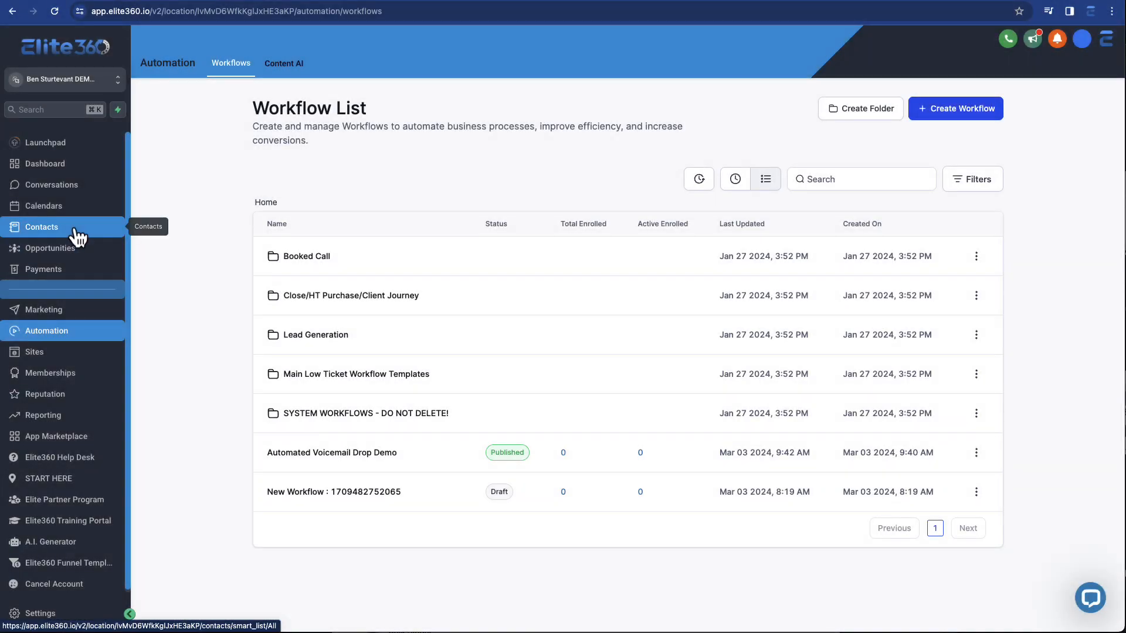
Step: Open the contacts list and select only the contact that has a phone number
{"action": "left_click", "coordinate": [77, 238]}
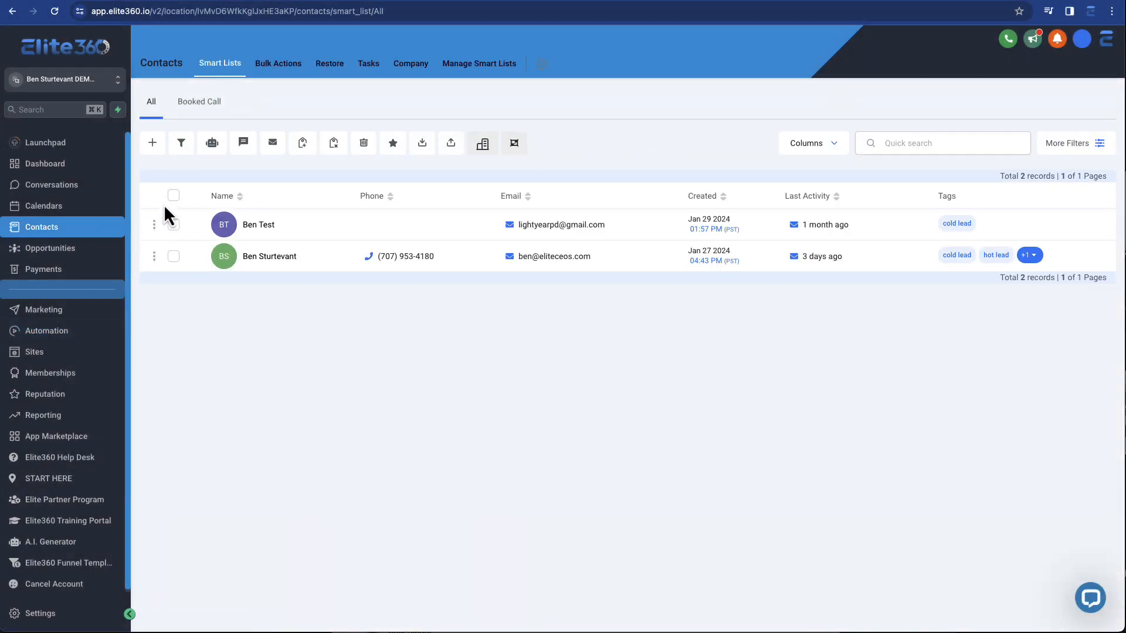
{"action": "left_click", "coordinate": [174, 196]}
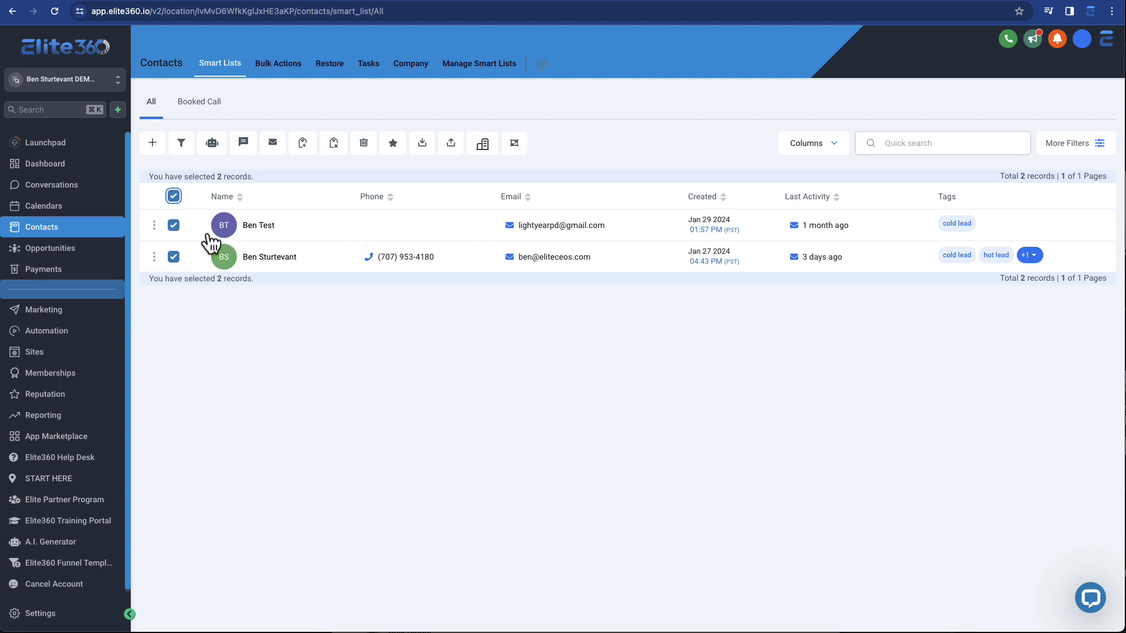
{"action": "left_click", "coordinate": [172, 226]}
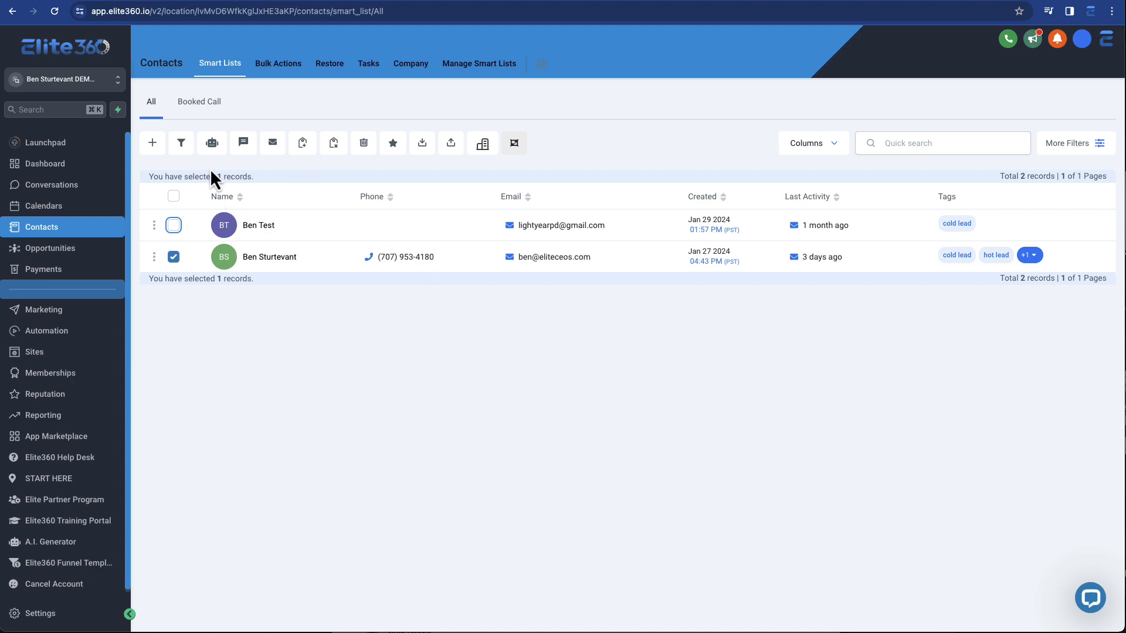
Step: Start adding the selected contact to a workflow and choose Automated Voicemail Drop Demo as the target
{"action": "left_click", "coordinate": [212, 142]}
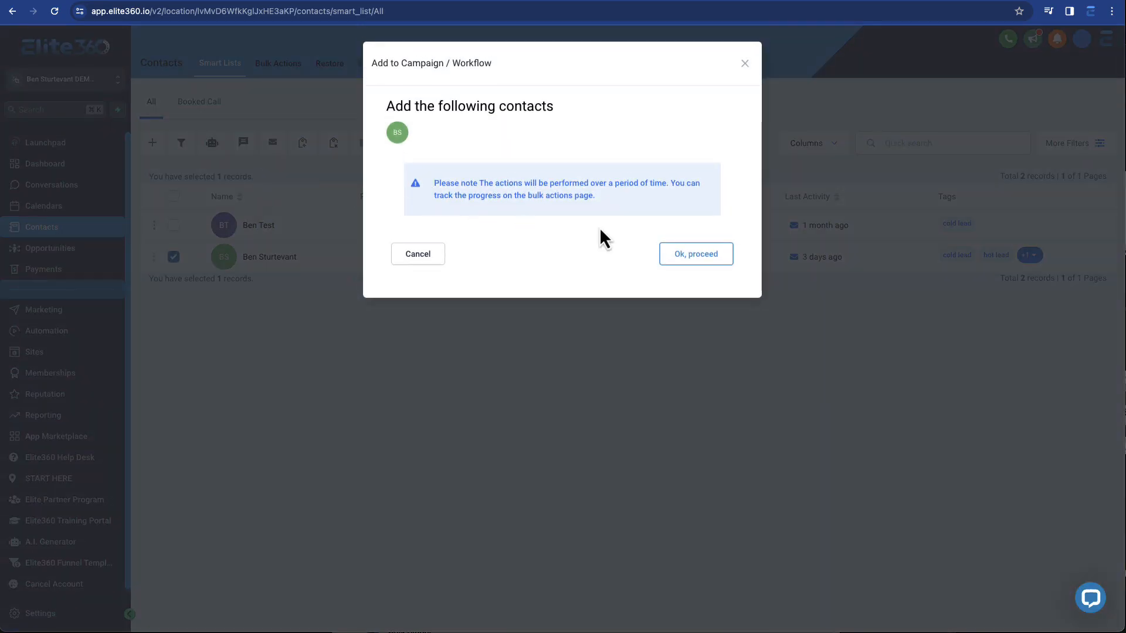
{"action": "left_click", "coordinate": [709, 243]}
{"action": "left_click", "coordinate": [539, 188]}
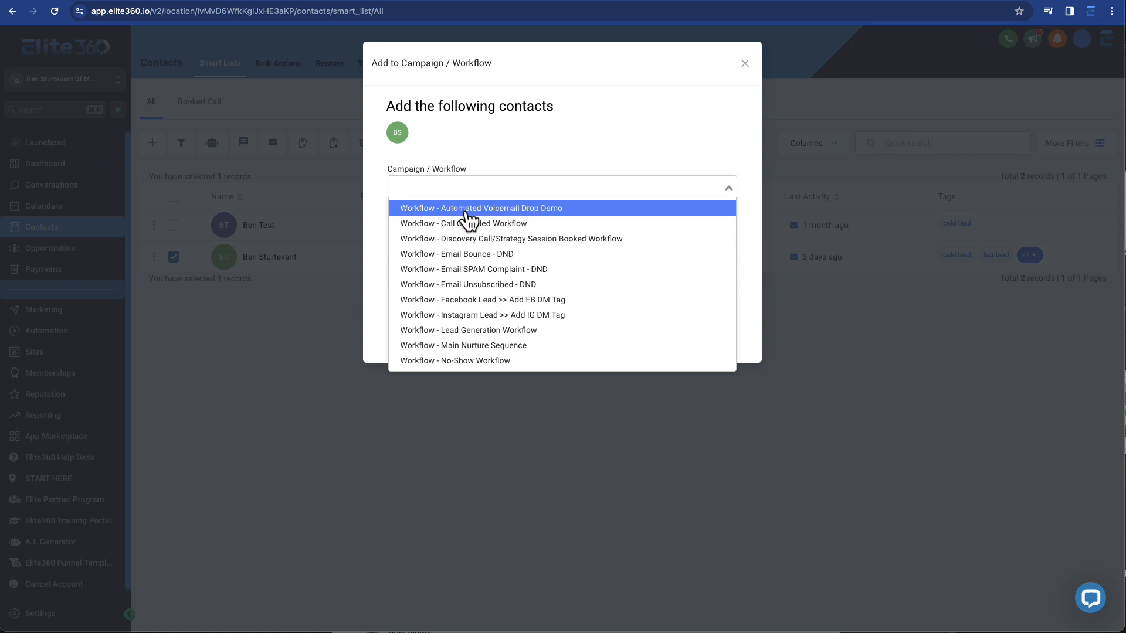
{"action": "left_click", "coordinate": [485, 211]}
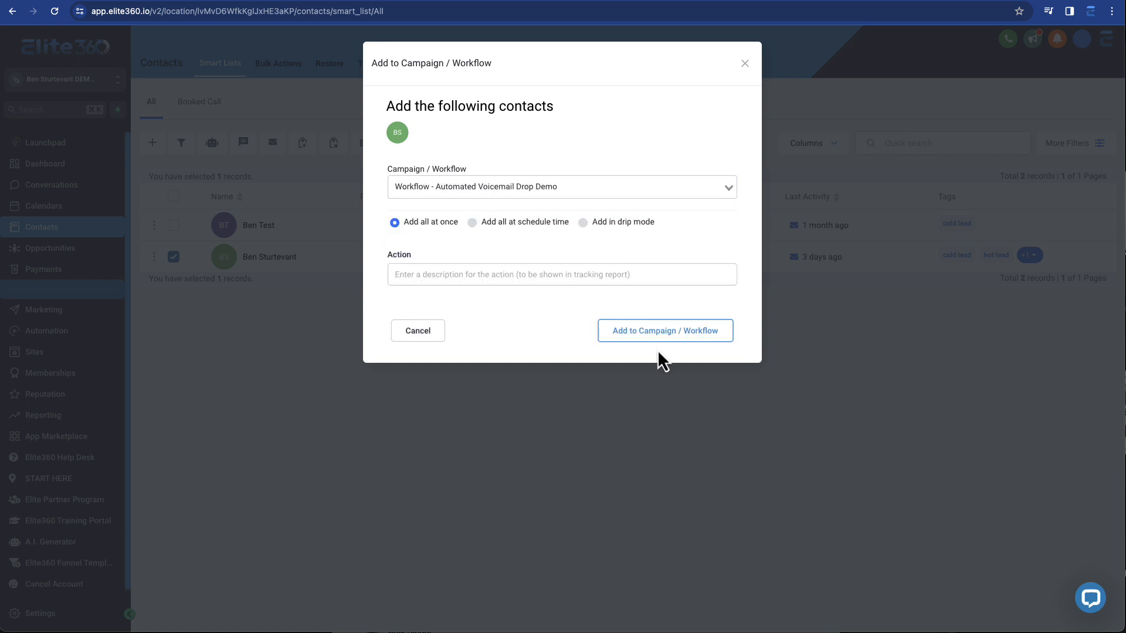
Step: Name the bulk action "Voicemail Demo Broadcast" and submit it to add the contact to the workflow
{"action": "left_click", "coordinate": [632, 346]}
{"action": "left_click", "coordinate": [498, 274]}
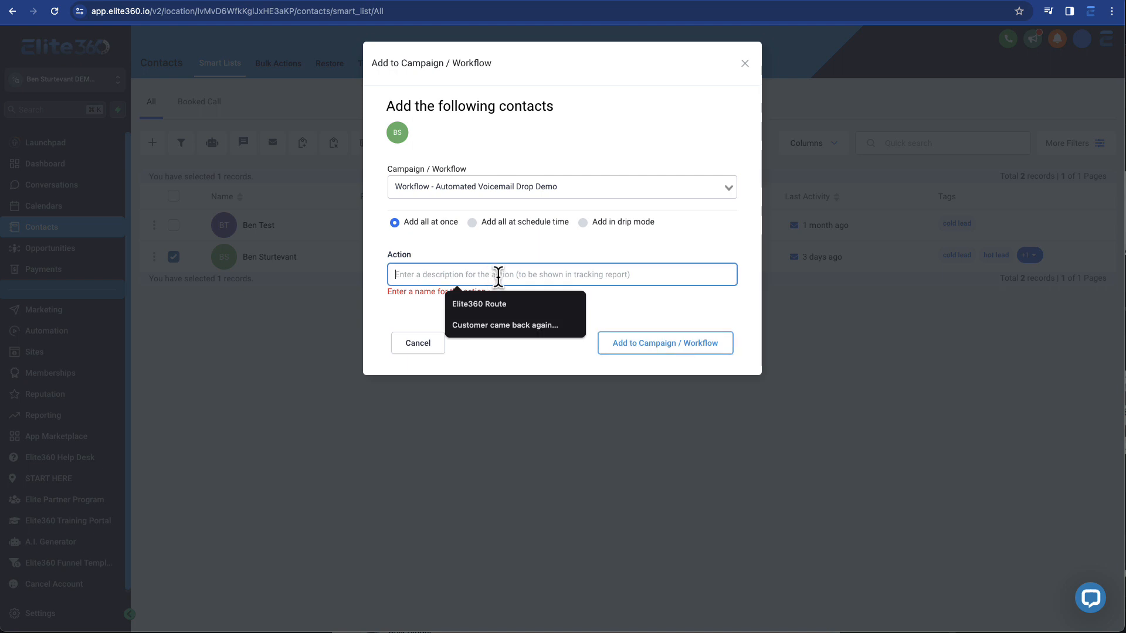
{"action": "type", "text": "D"}
{"action": "key", "text": "BackSpace"}
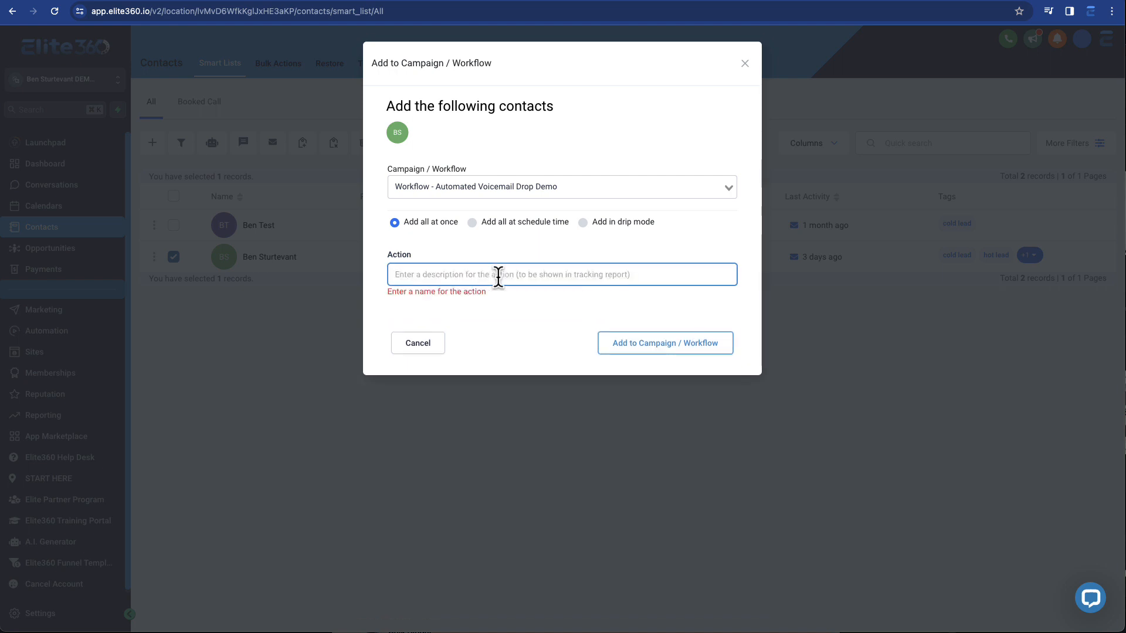
{"action": "type", "text": "Voicemail Demo Broadcast"}
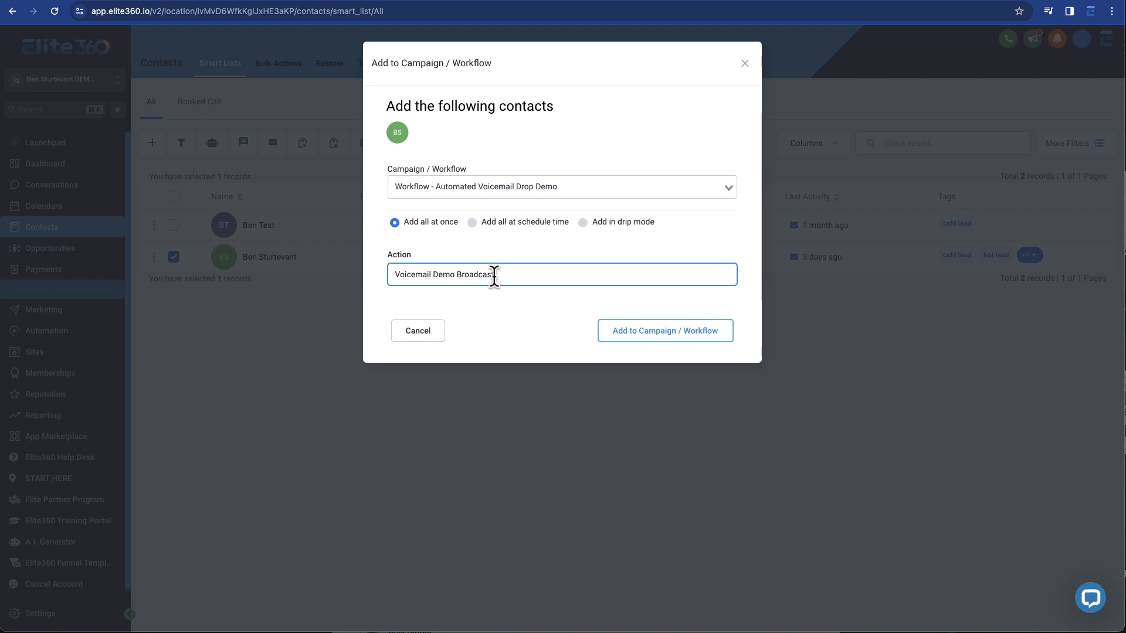
{"action": "left_click", "coordinate": [621, 334]}
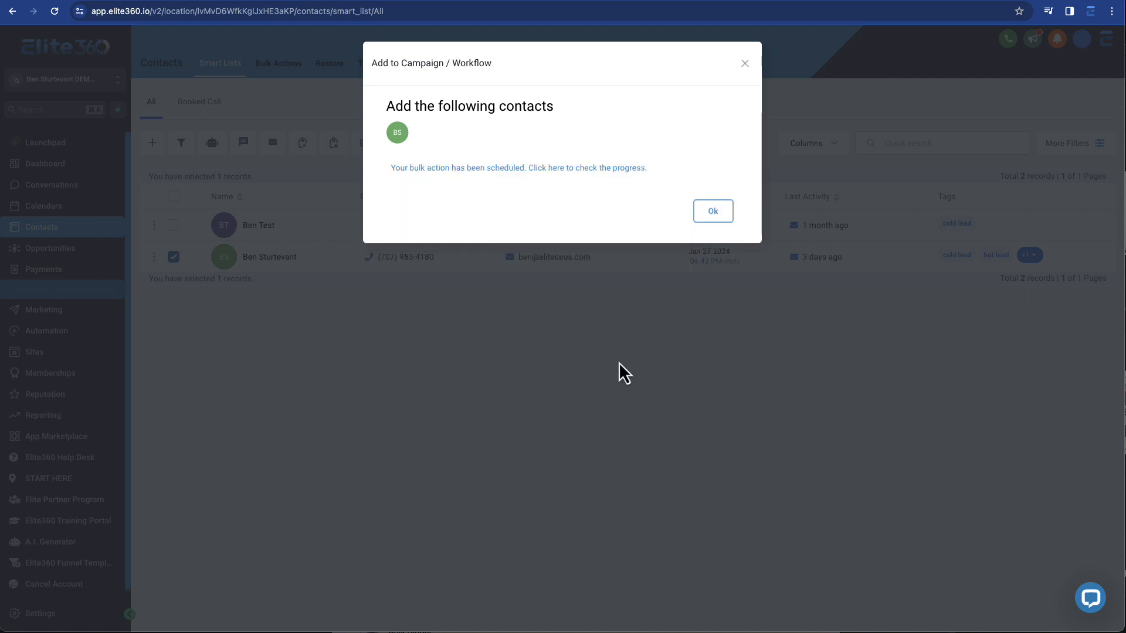
{"action": "left_click", "coordinate": [713, 212]}
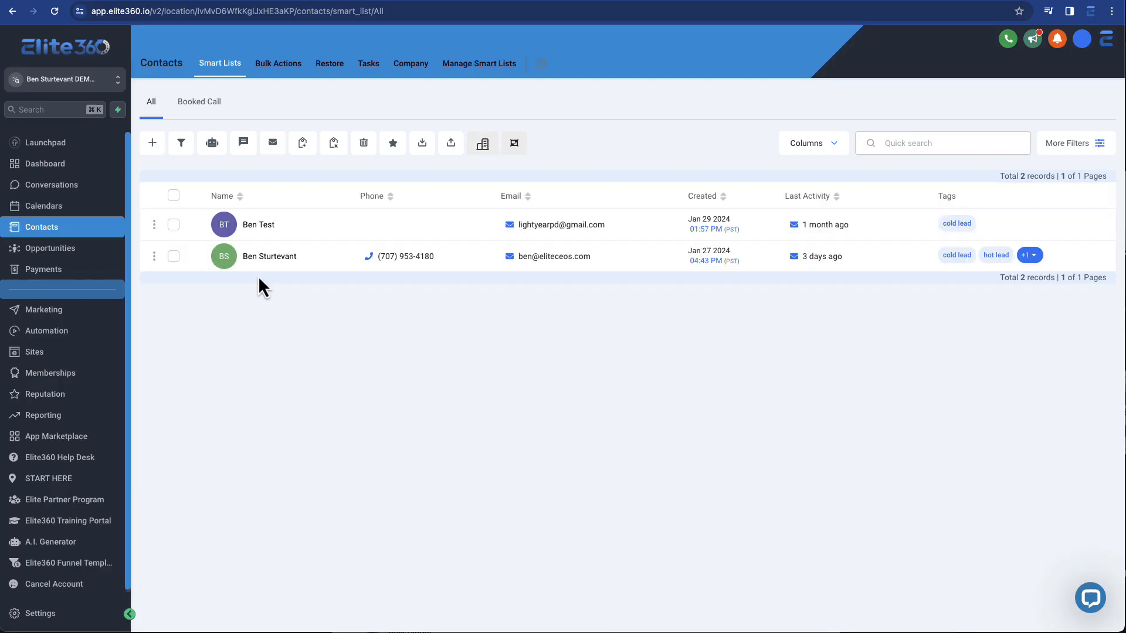
Step: Open the enrolled contact's record and play the voicemail logged in the conversation
{"action": "left_click", "coordinate": [223, 262]}
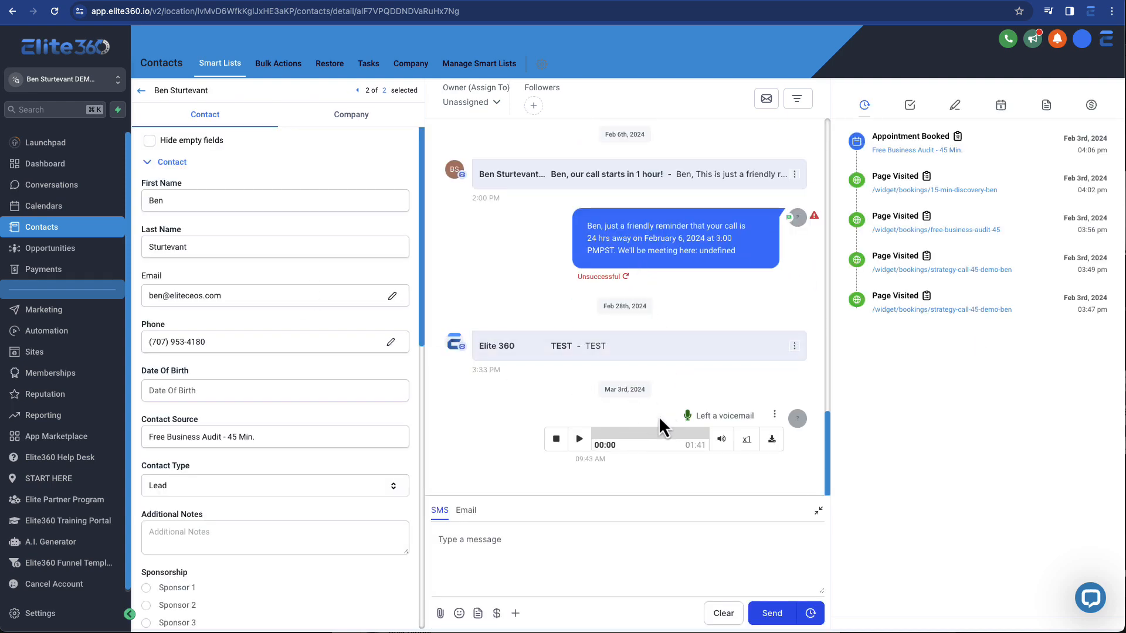
{"action": "left_click", "coordinate": [577, 438]}
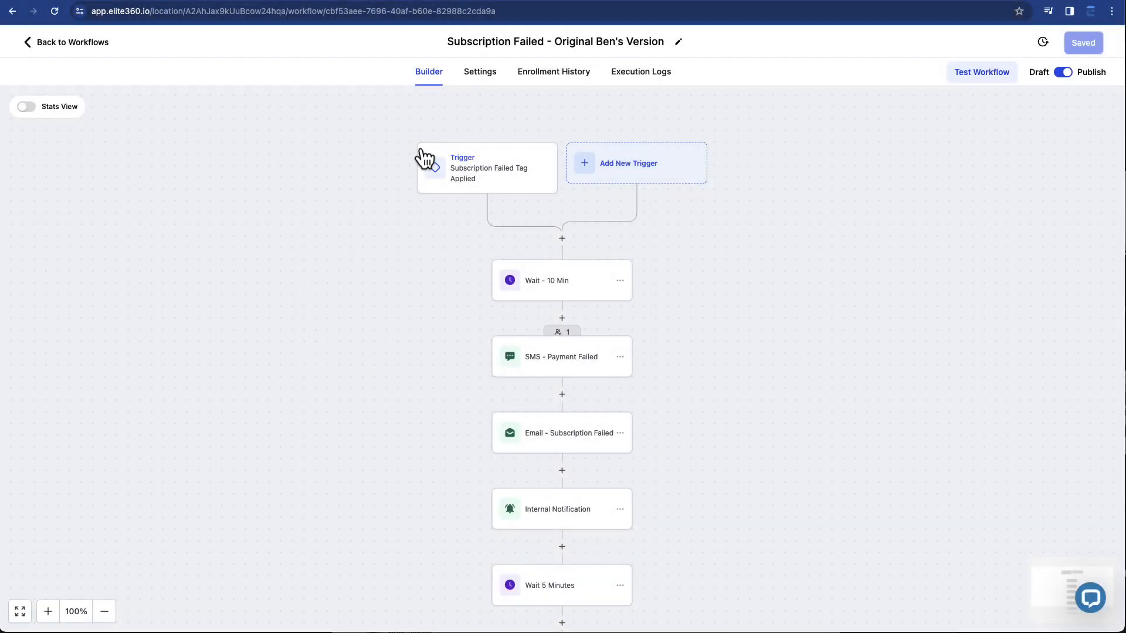
Step: Review the steps of the subscription-failed workflow from its trigger down to the Failed Charge Voicemail action, and open that action
{"action": "scroll", "coordinate": [537, 251], "scroll_direction": "down", "scroll_amount": 2}
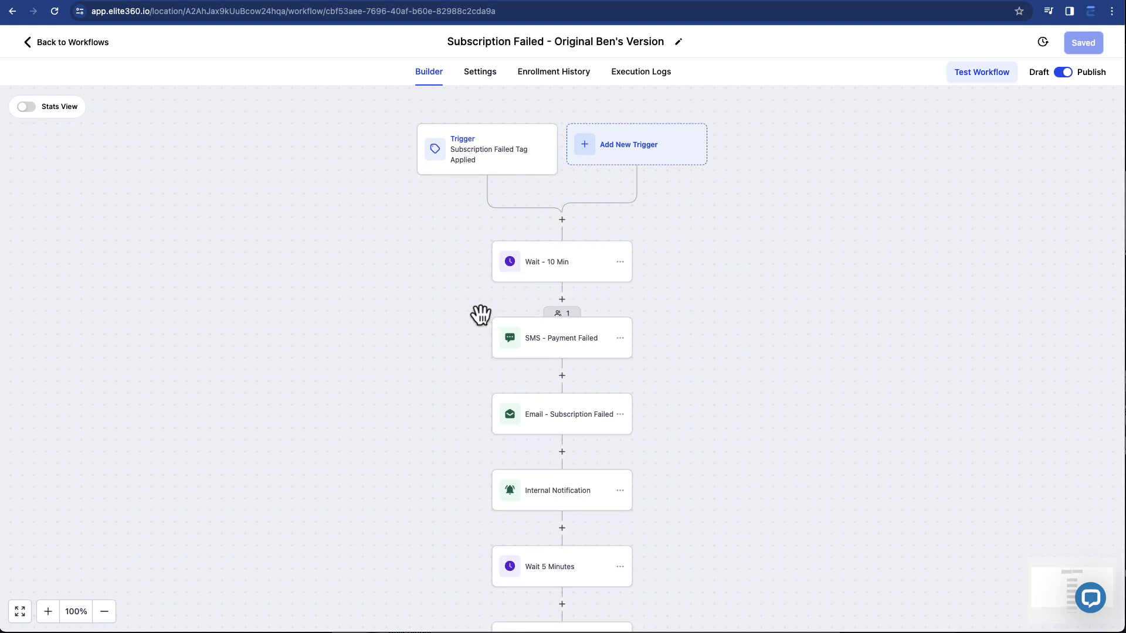
{"action": "scroll", "coordinate": [479, 314], "scroll_direction": "down", "scroll_amount": 1}
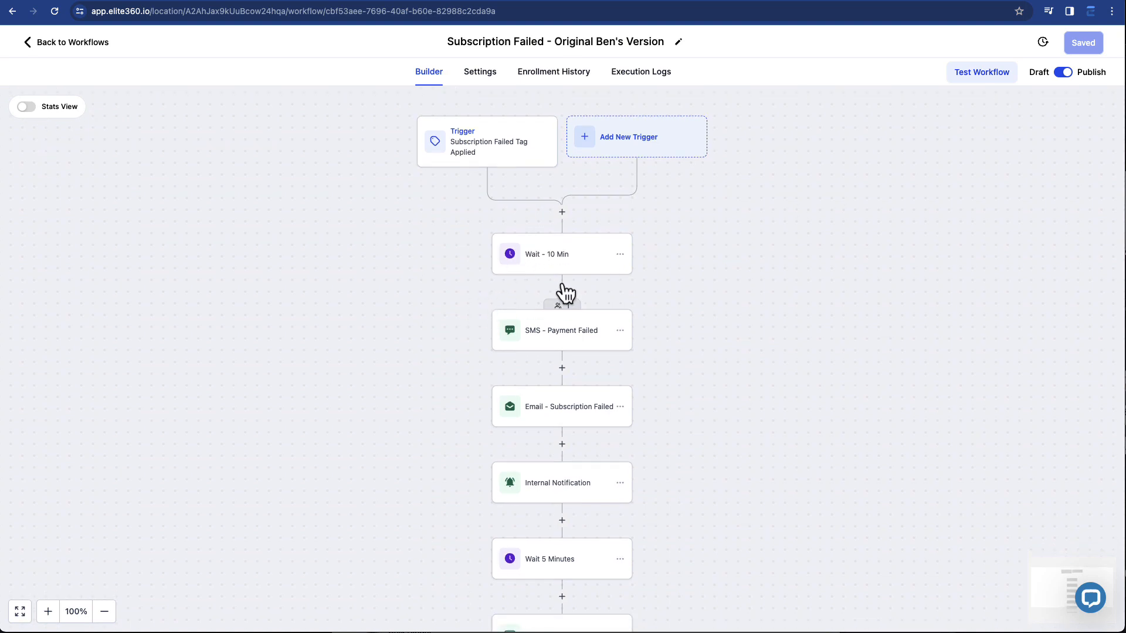
{"action": "scroll", "coordinate": [573, 340], "scroll_direction": "down", "scroll_amount": 1}
{"action": "scroll", "coordinate": [561, 398], "scroll_direction": "down", "scroll_amount": 5}
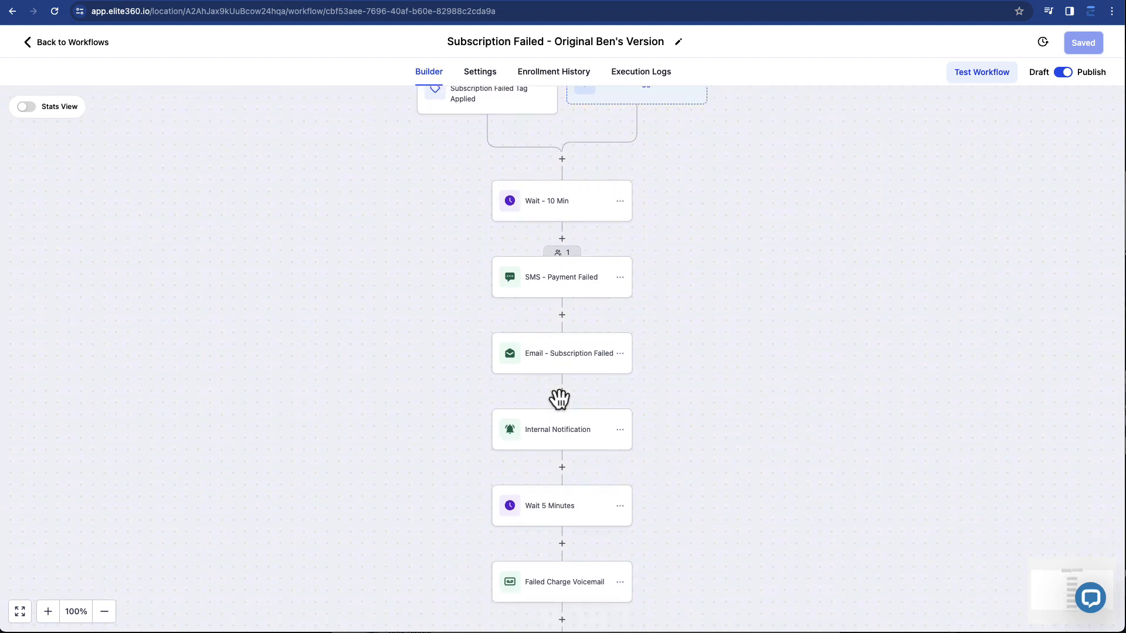
{"action": "scroll", "coordinate": [565, 466], "scroll_direction": "down", "scroll_amount": 5}
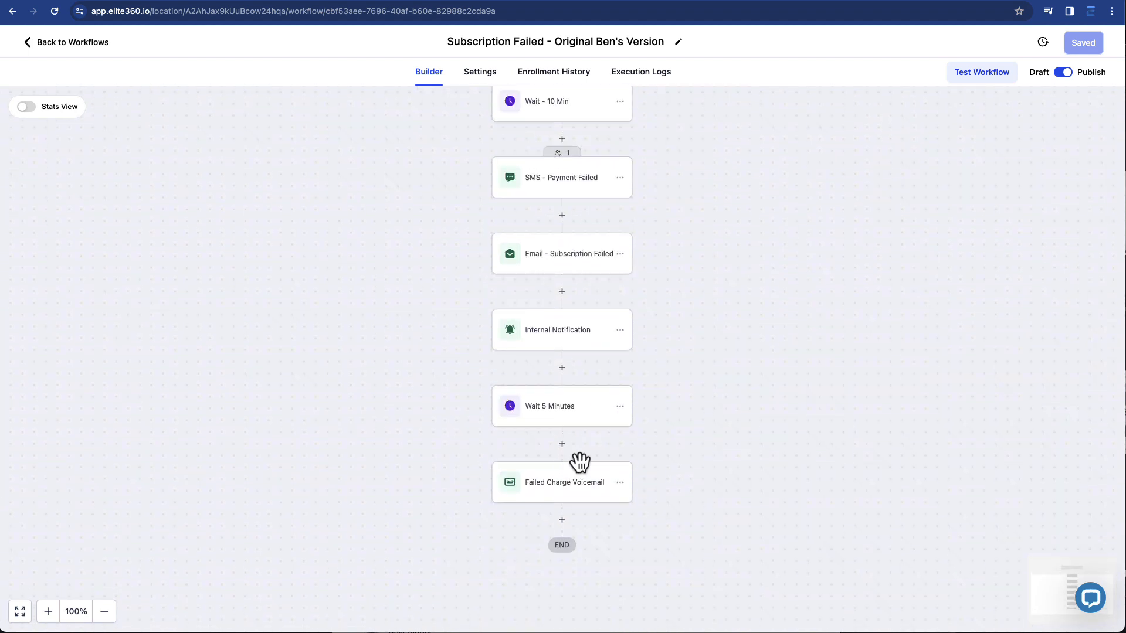
{"action": "left_click", "coordinate": [578, 495]}
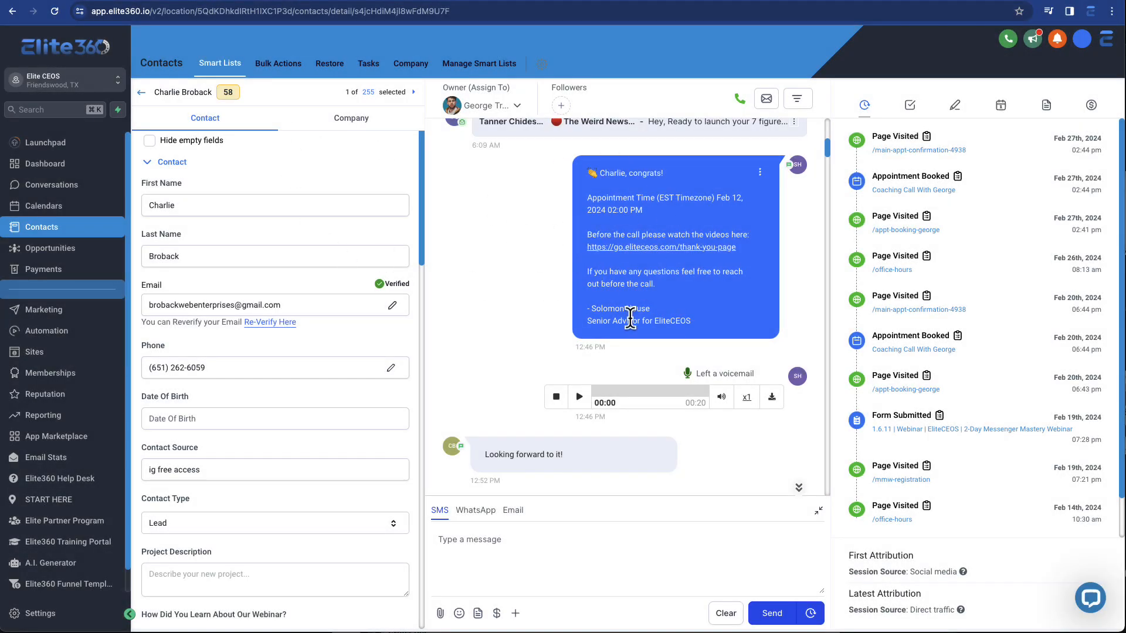
Step: Highlight the appointment time in the confirmation message of the contact's conversation, and clear the highlight
{"action": "left_click_drag", "start_coordinate": [581, 199], "coordinate": [663, 233]}
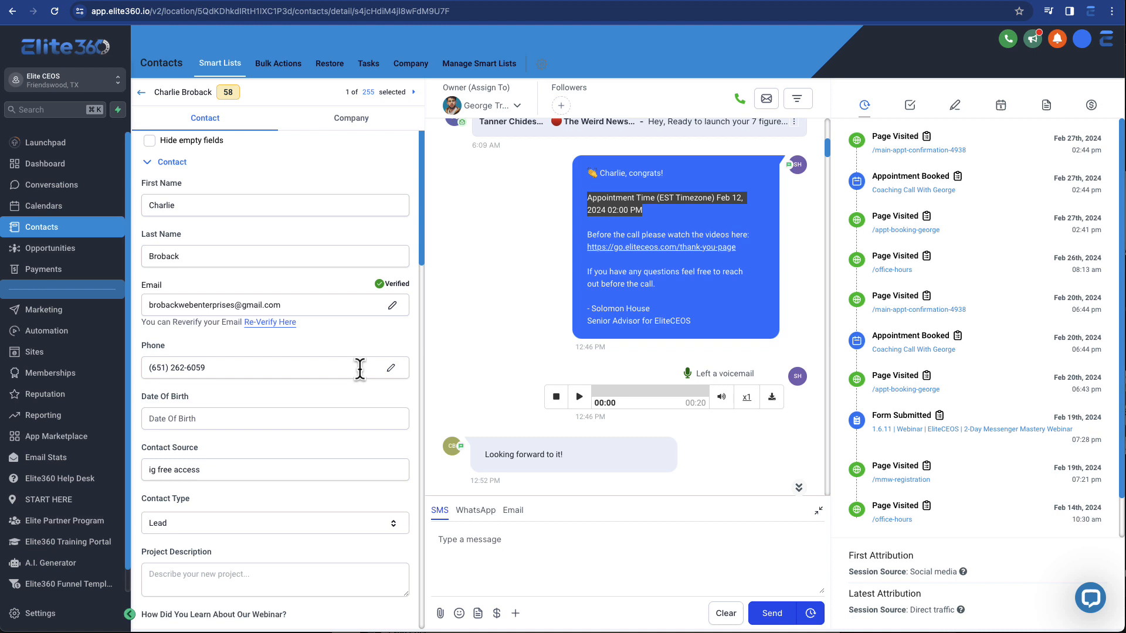
{"action": "left_click", "coordinate": [526, 225]}
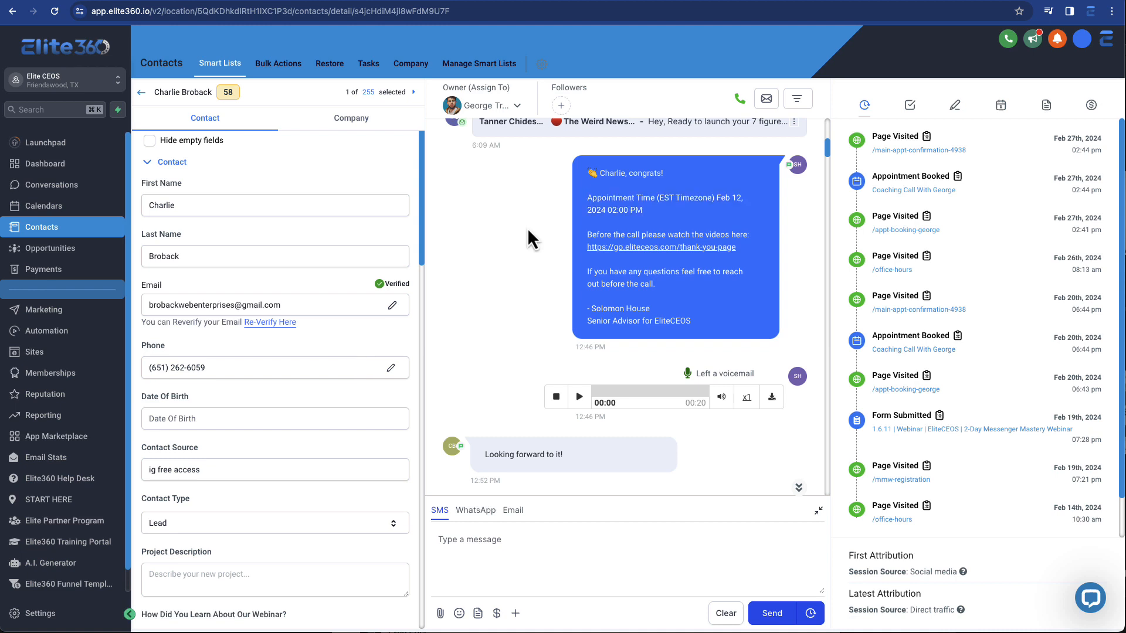